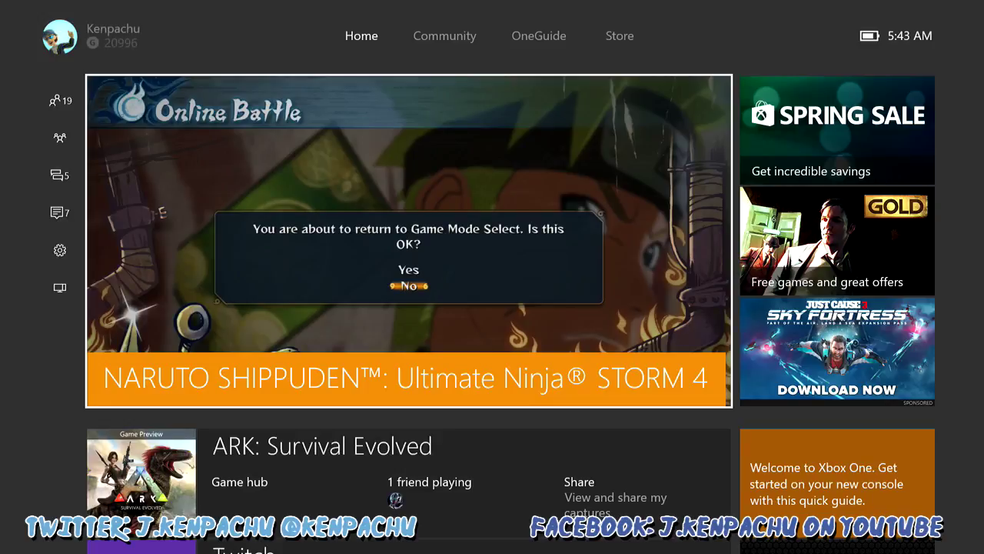
Open Network settings from the guide's Settings section
{"action": "key", "text": "Left"}
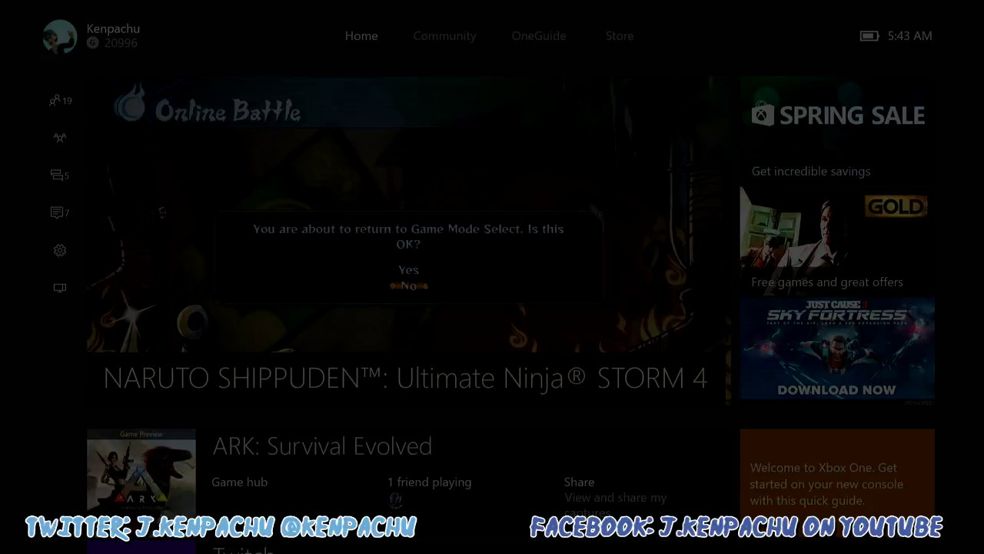
{"action": "key", "text": "Down"}
{"action": "key", "text": "Down"}
{"action": "key", "text": "Down"}
{"action": "key", "text": "Down"}
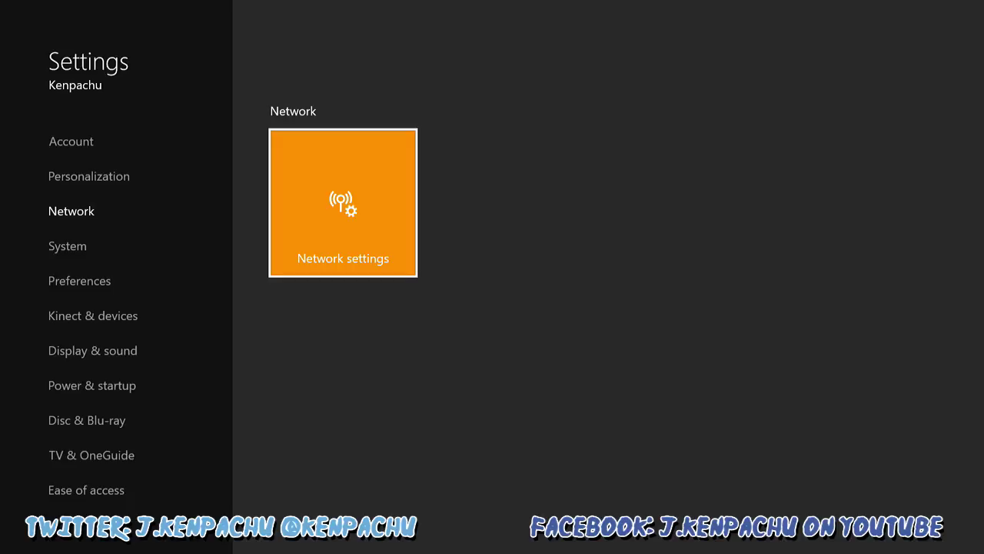
{"action": "key", "text": "Left"}
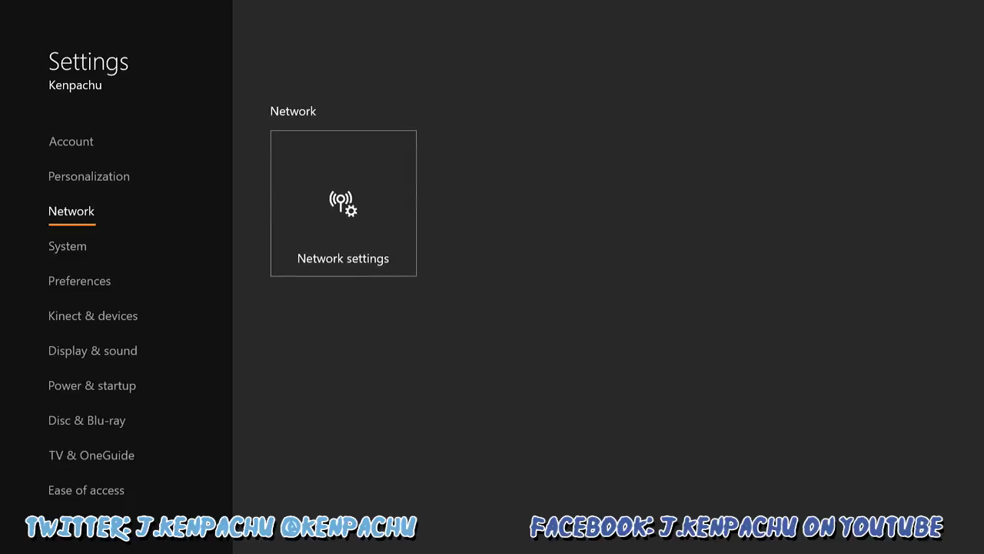
{"action": "key", "text": "Right"}
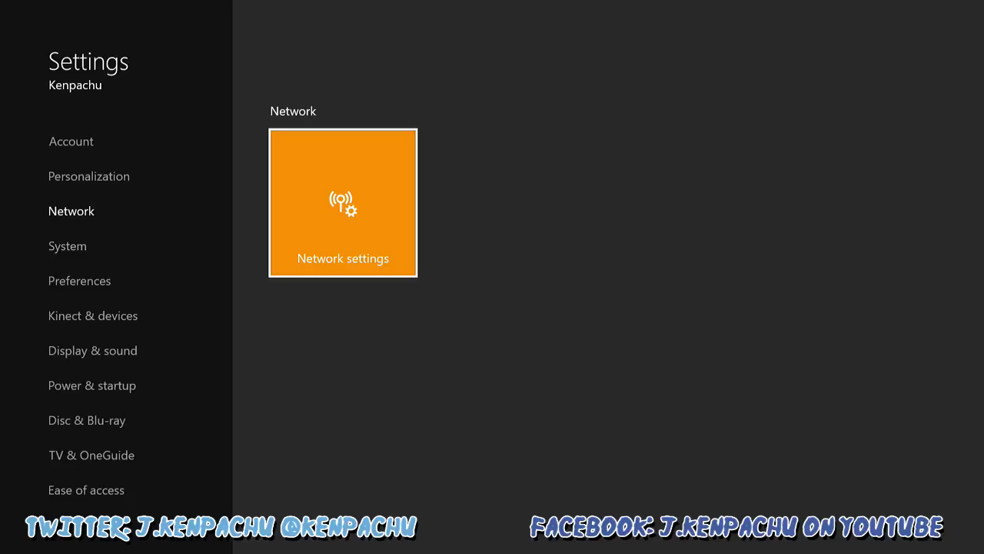
{"action": "key", "text": "Return"}
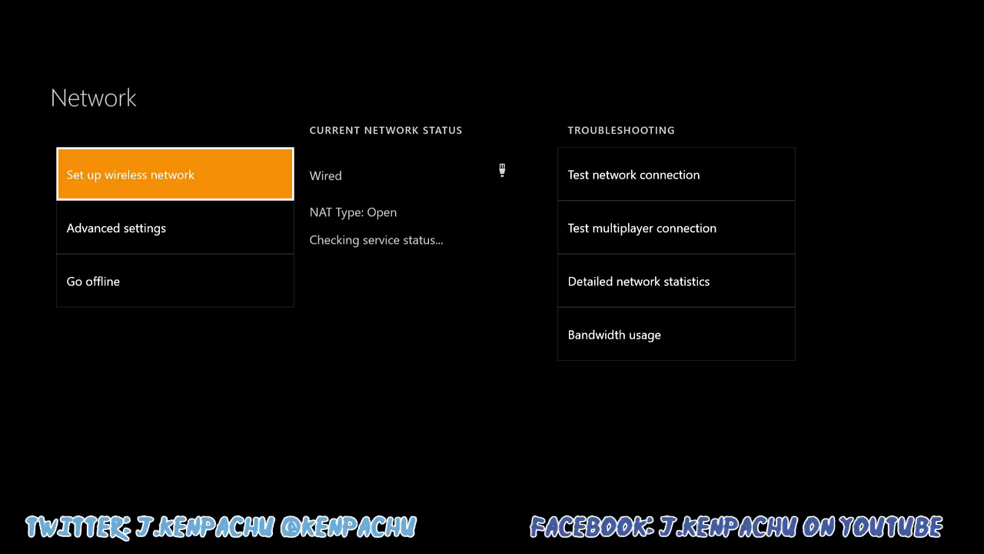
Run the multiplayer connection test and review stats: 14.96 Mbps down, 1.62 Mbps up, 112 ms, Open NAT
{"action": "key", "text": "Right"}
{"action": "key", "text": "Left"}
{"action": "key", "text": "Right"}
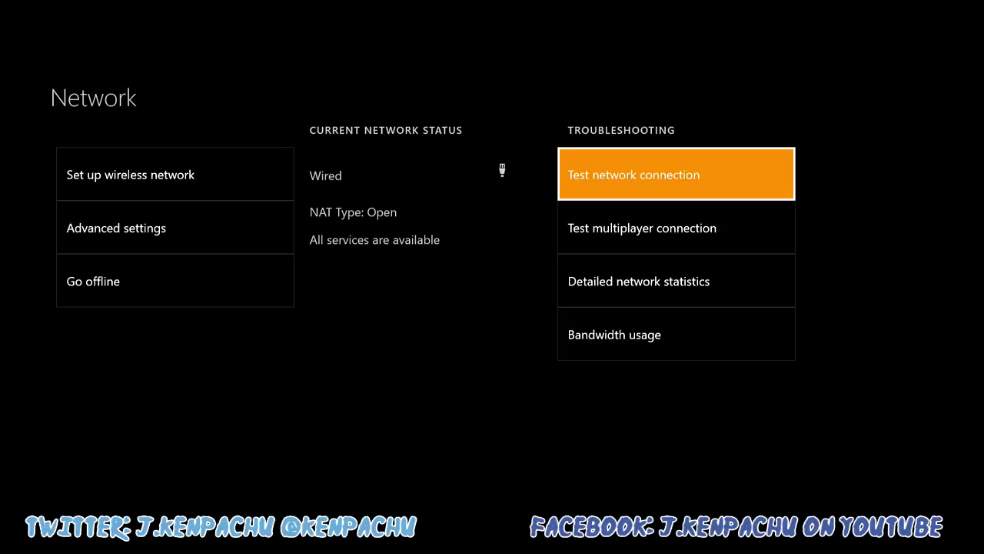
{"action": "key", "text": "Down"}
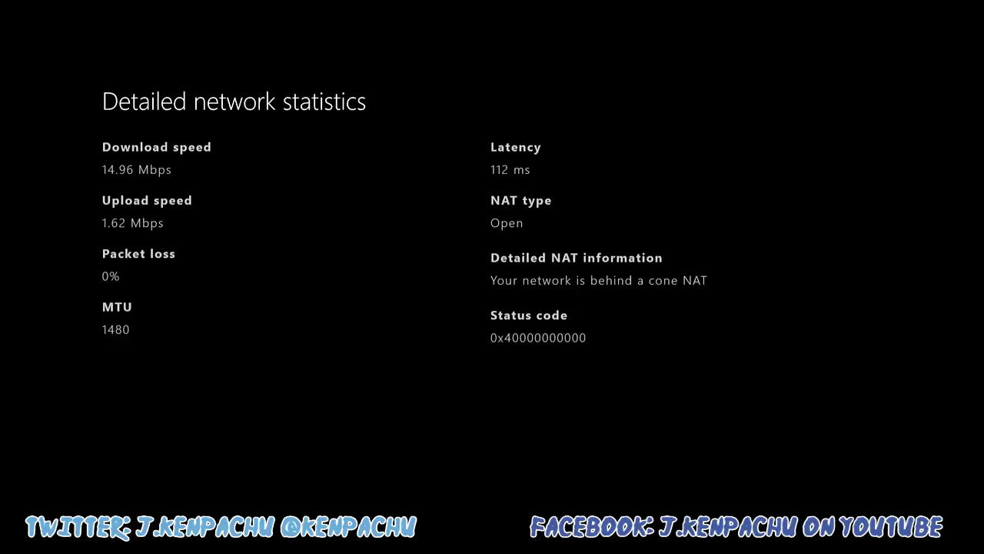
{"action": "key", "text": "Escape"}
Return to the Network page, open Advanced settings and go into the DNS settings
{"action": "key", "text": "Return"}
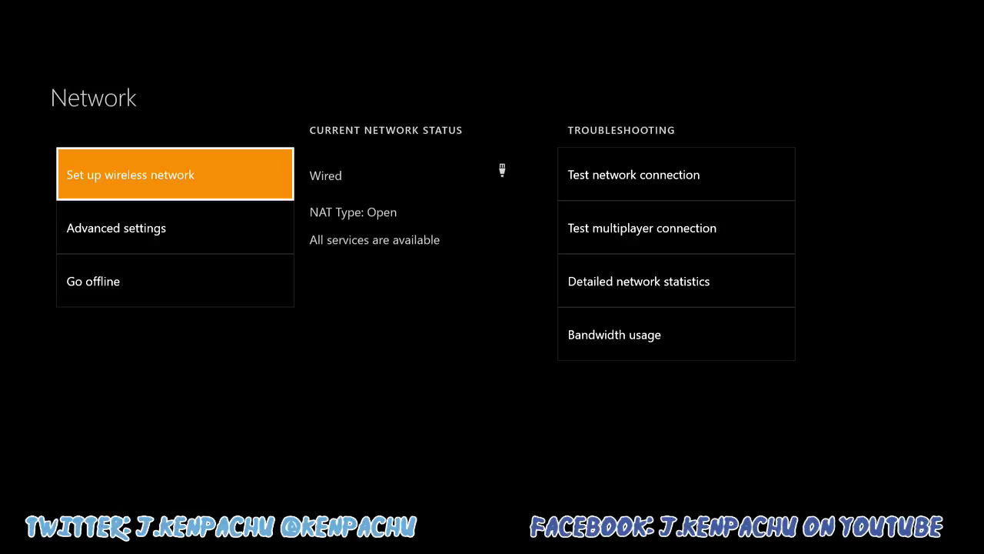
{"action": "key", "text": "Down"}
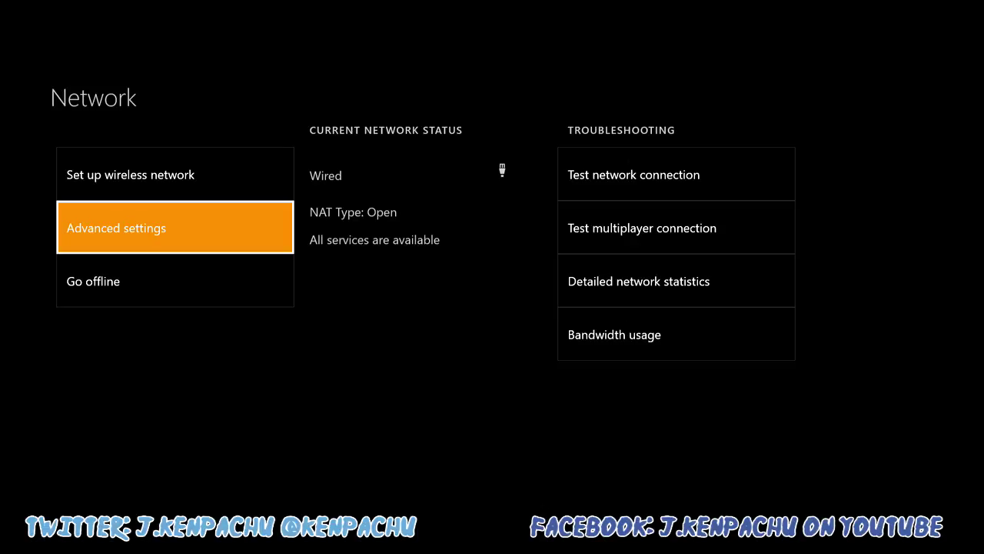
{"action": "key", "text": "Return"}
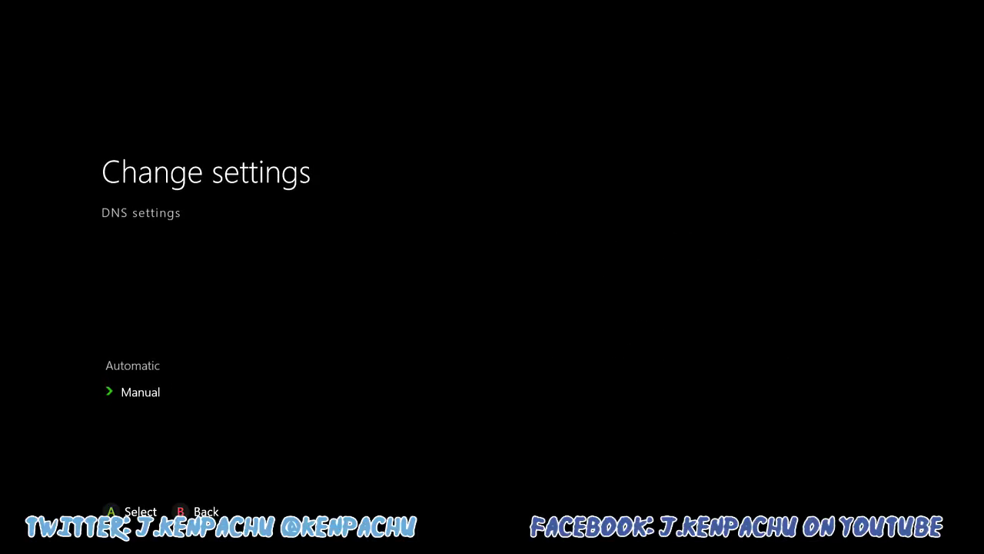
{"action": "key", "text": "Return"}
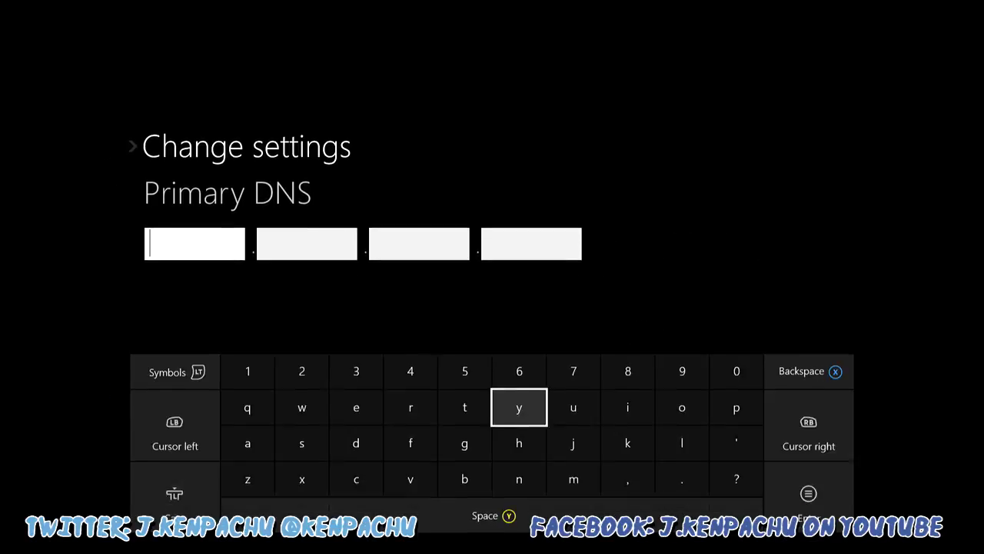
Enter 8.8.8.8 as the Primary DNS address with the on-screen keyboard and confirm it
{"action": "key", "text": "Up"}
{"action": "key", "text": "Right"}
{"action": "key", "text": "Right"}
{"action": "key", "text": "Return"}
{"action": "key", "text": "Down"}
{"action": "key", "text": "Down"}
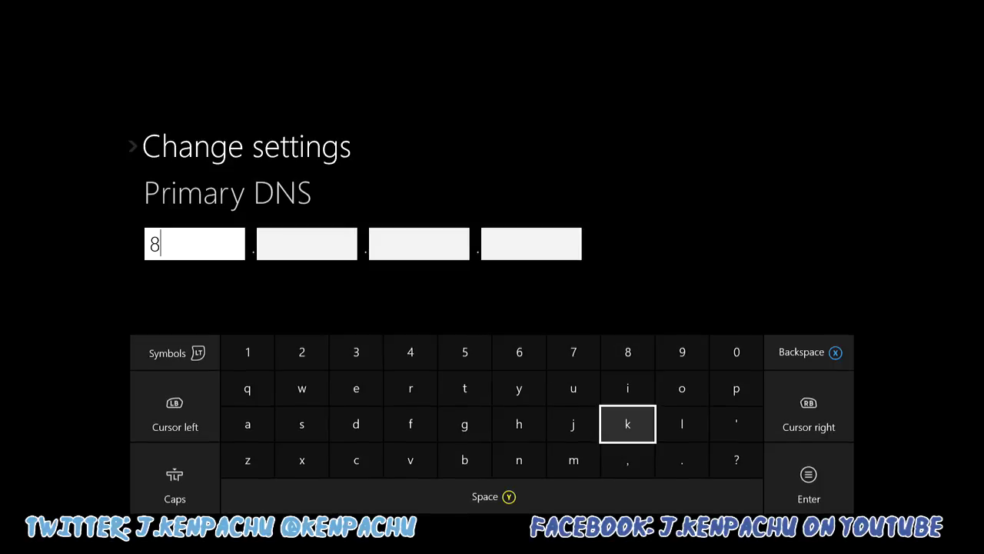
{"action": "key", "text": "Down"}
{"action": "key", "text": "Right"}
{"action": "key", "text": "Return"}
{"action": "key", "text": "Left"}
{"action": "key", "text": "Up"}
{"action": "key", "text": "Up"}
{"action": "key", "text": "BackSpace"}
{"action": "key", "text": "Up"}
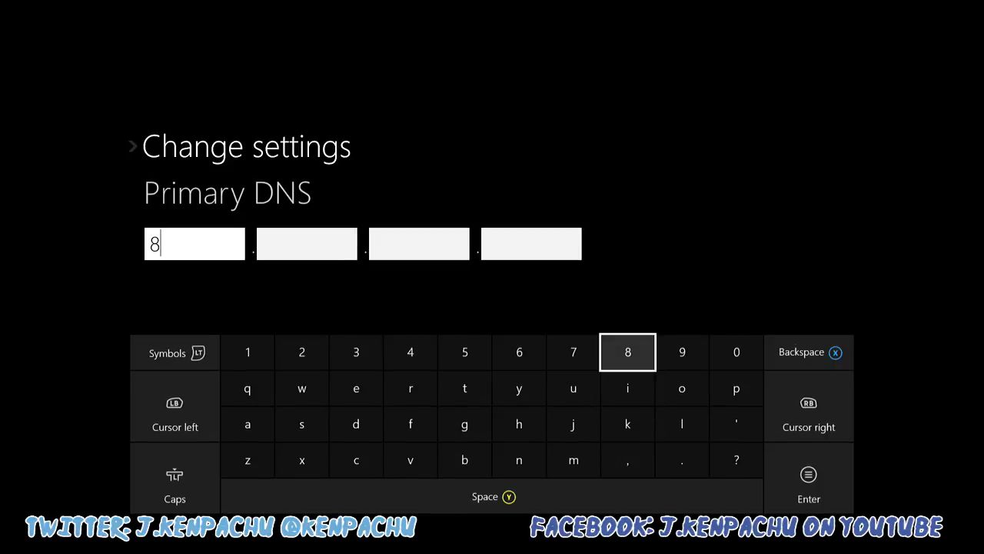
{"action": "key", "text": "Return"}
{"action": "key", "text": "Down"}
{"action": "key", "text": "BackSpace"}
{"action": "key", "text": "Down"}
{"action": "key", "text": "Down"}
{"action": "key", "text": "Right"}
{"action": "key", "text": "Return"}
{"action": "key", "text": "Left"}
{"action": "key", "text": "Up"}
{"action": "key", "text": "Up"}
{"action": "key", "text": "Up"}
{"action": "key", "text": "Return"}
{"action": "key", "text": "Down"}
{"action": "key", "text": "Down"}
{"action": "key", "text": "Down"}
{"action": "key", "text": "Right"}
{"action": "key", "text": "Return"}
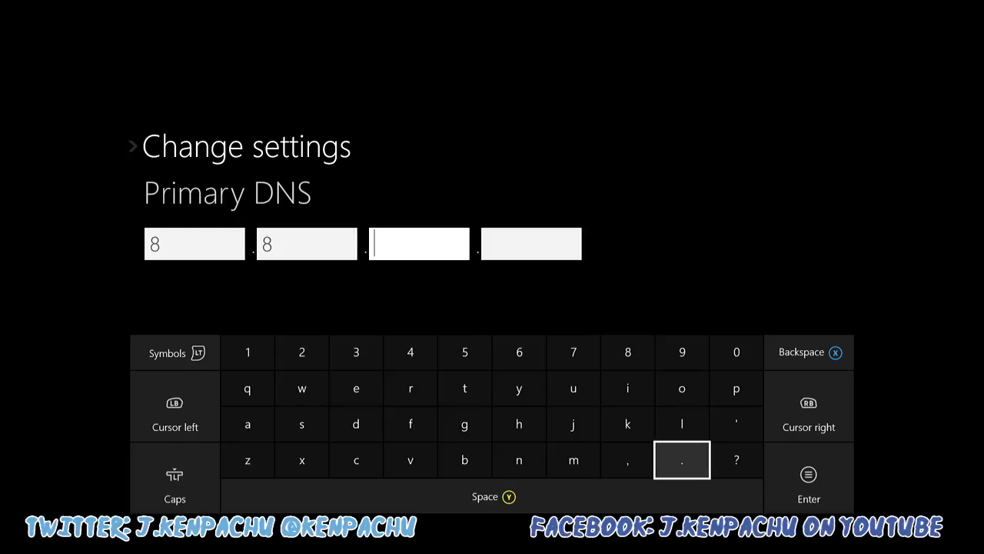
{"action": "key", "text": "Left"}
{"action": "key", "text": "Up"}
{"action": "key", "text": "Up"}
{"action": "key", "text": "Up"}
{"action": "key", "text": "Return"}
{"action": "key", "text": "Down"}
{"action": "key", "text": "Down"}
{"action": "key", "text": "Down"}
{"action": "key", "text": "Right"}
{"action": "key", "text": "Return"}
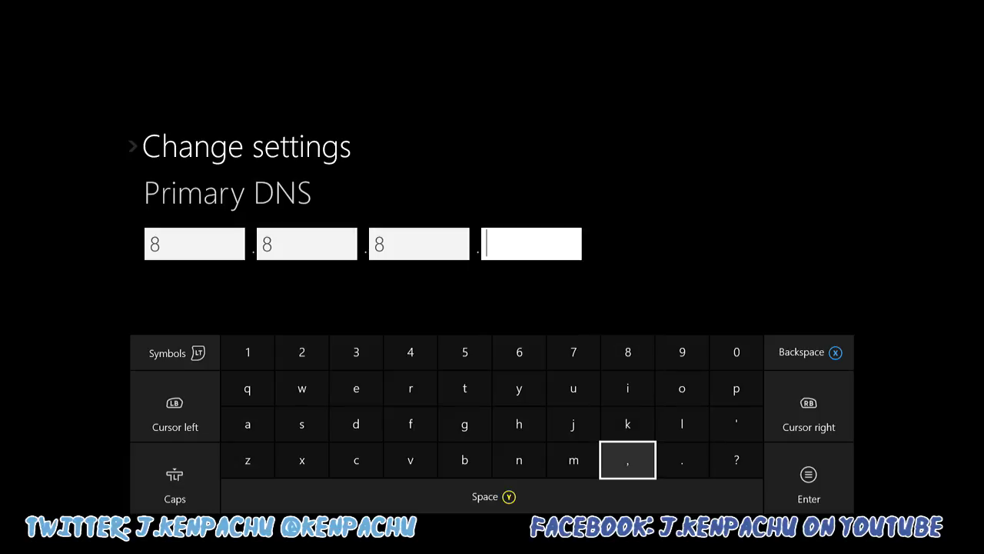
{"action": "key", "text": "Up"}
{"action": "key", "text": "Up"}
{"action": "key", "text": "Up"}
{"action": "key", "text": "Return"}
{"action": "key", "text": "Menu"}
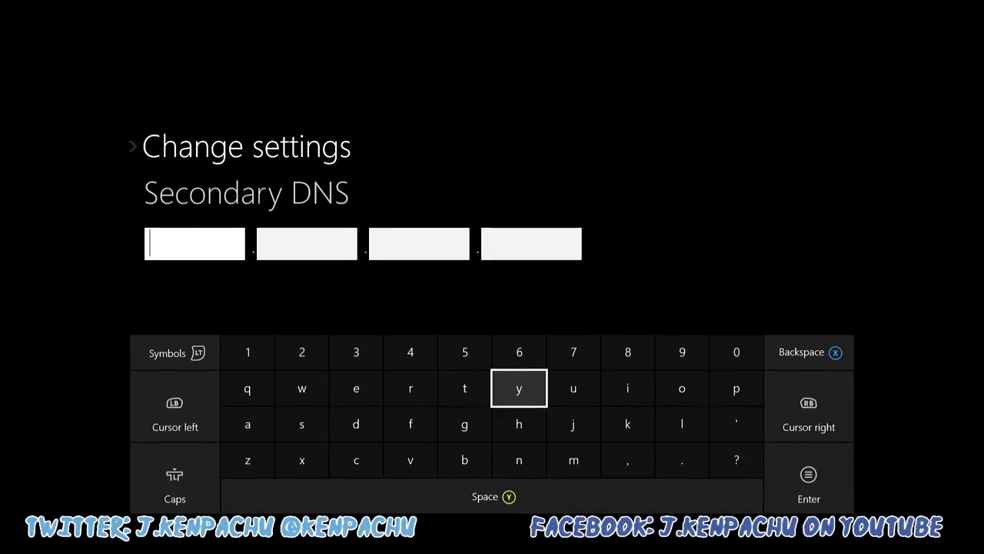
Enter 8.8.4.4 as the Secondary DNS address
{"action": "key", "text": "Up"}
{"action": "key", "text": "Right"}
{"action": "key", "text": "Right"}
{"action": "key", "text": "Return"}
{"action": "key", "text": "Down"}
{"action": "key", "text": "Down"}
{"action": "key", "text": "Down"}
{"action": "key", "text": "Right"}
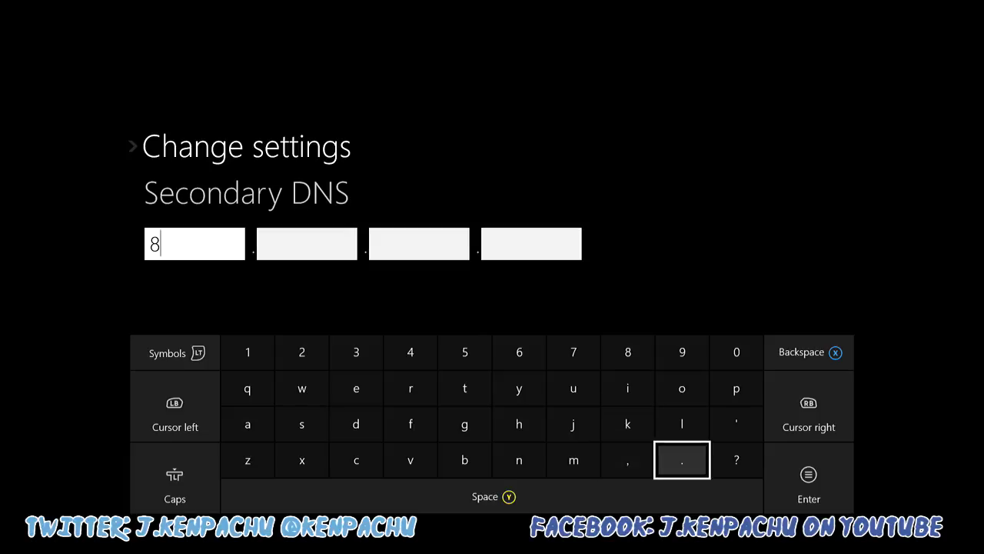
{"action": "key", "text": "Return"}
{"action": "key", "text": "Left"}
{"action": "key", "text": "Up"}
{"action": "key", "text": "Up"}
{"action": "key", "text": "Up"}
{"action": "key", "text": "Return"}
{"action": "key", "text": "Down"}
{"action": "key", "text": "Down"}
{"action": "key", "text": "Down"}
{"action": "key", "text": "Right"}
{"action": "key", "text": "Return"}
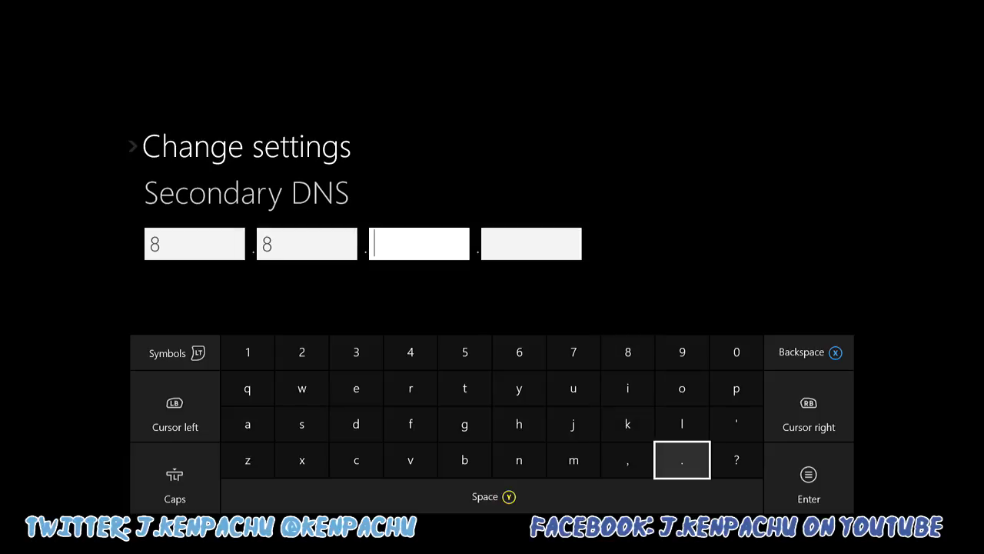
{"action": "key", "text": "Left"}
{"action": "key", "text": "Up"}
{"action": "key", "text": "Up"}
{"action": "key", "text": "Left"}
{"action": "key", "text": "Left"}
{"action": "key", "text": "Left"}
{"action": "key", "text": "Up"}
{"action": "key", "text": "Return"}
{"action": "key", "text": "Down"}
{"action": "key", "text": "Down"}
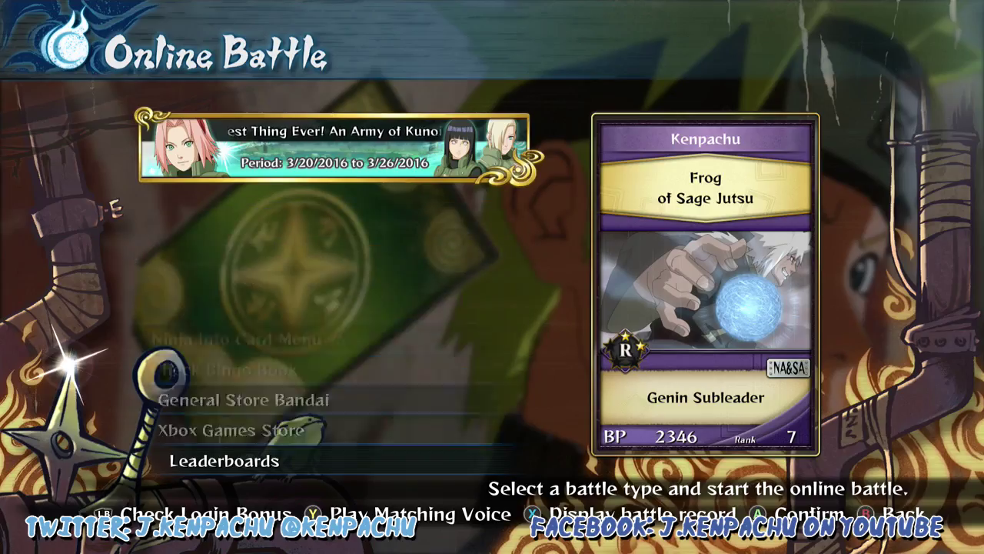
Start a Ranked Match session search with the default search options
{"action": "key", "text": "Down"}
{"action": "key", "text": "Down"}
{"action": "key", "text": "Return"}
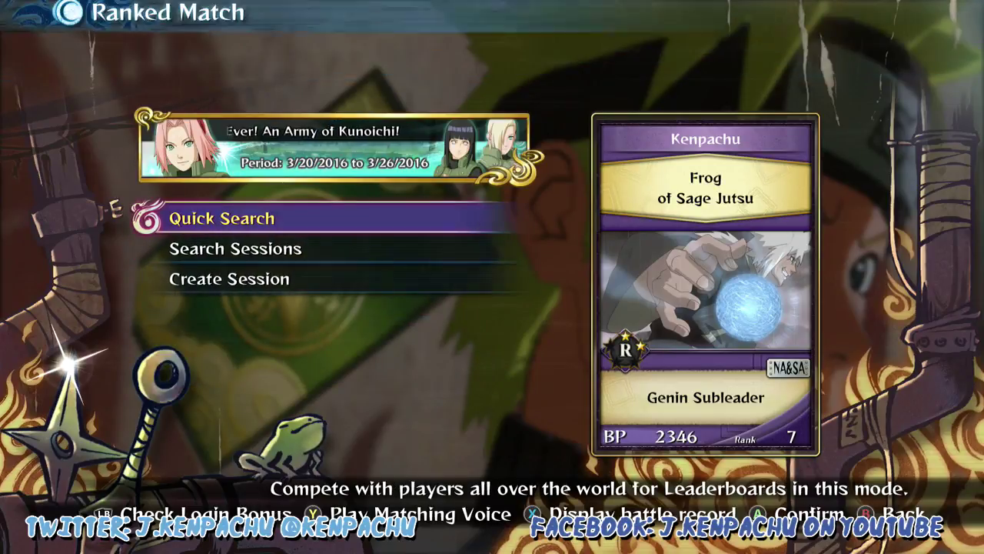
{"action": "key", "text": "Return"}
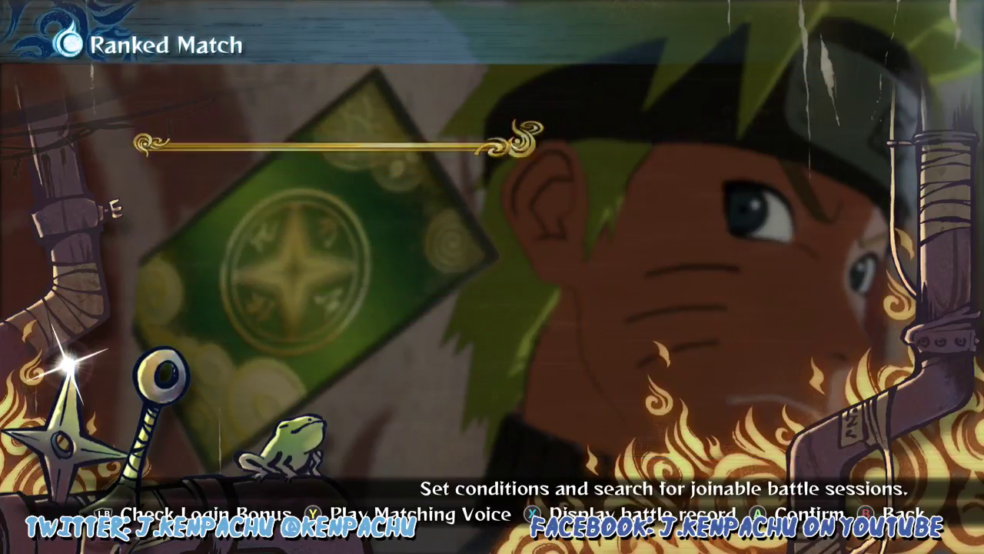
{"action": "key", "text": "Down"}
{"action": "key", "text": "Down"}
{"action": "key", "text": "Return"}
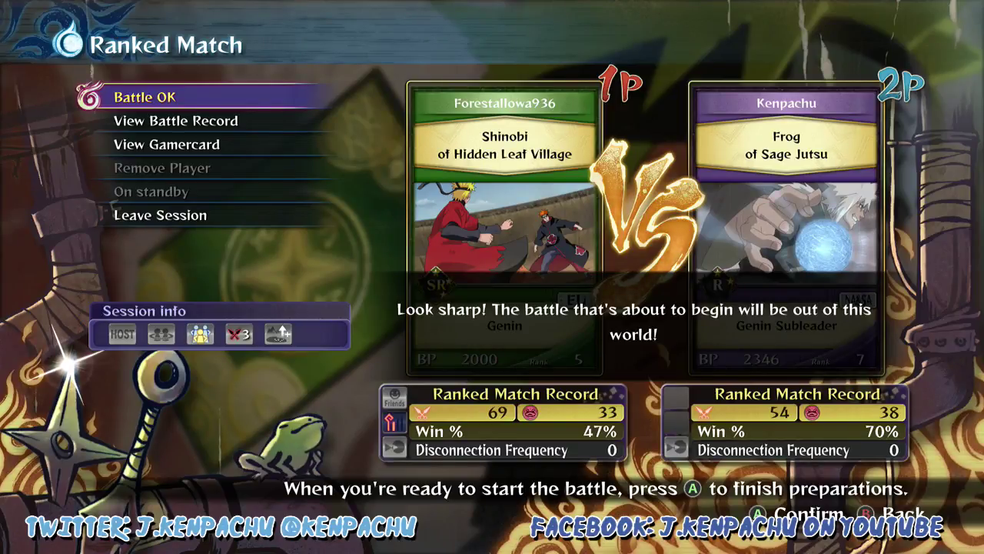
Leave the matched ranked lobby and return to Session Search Options
{"action": "key", "text": "Down"}
{"action": "key", "text": "Down"}
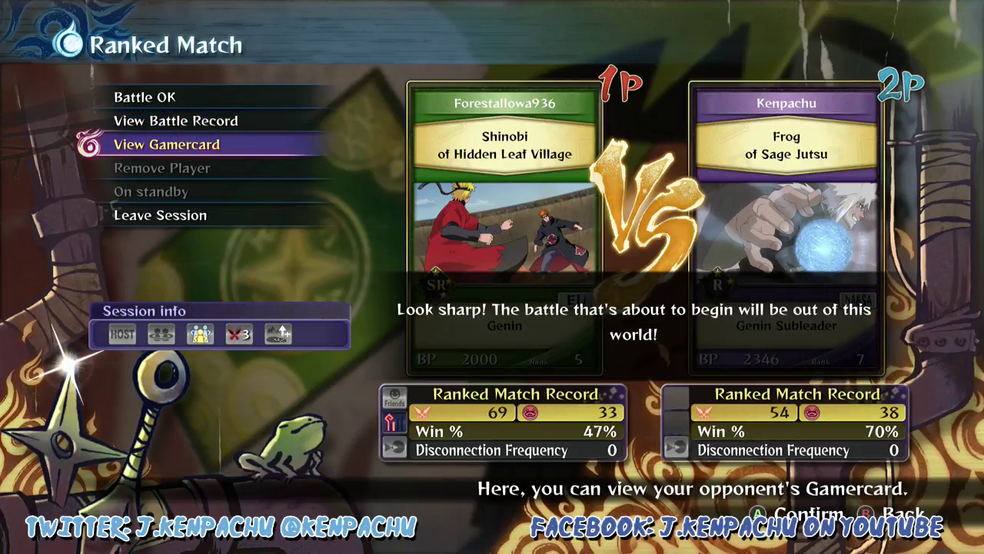
{"action": "key", "text": "Up"}
{"action": "key", "text": "Return"}
{"action": "key", "text": "Up"}
{"action": "key", "text": "Return"}
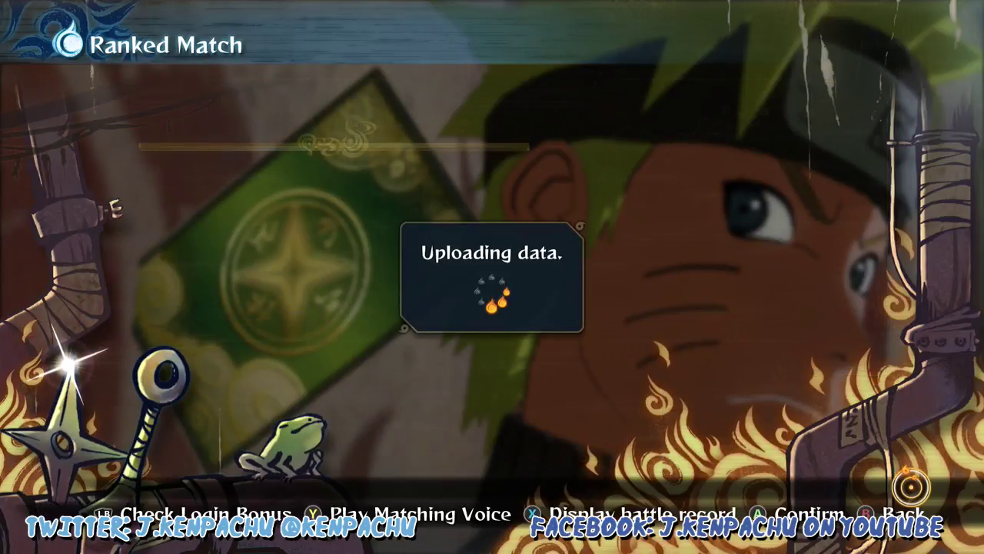
{"action": "key", "text": "Return"}
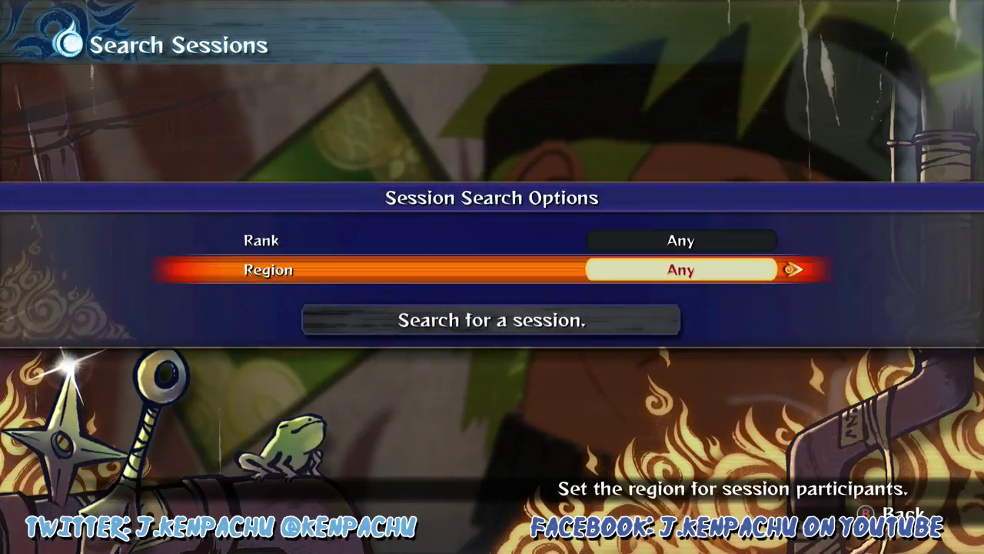
Search for a second ranked session, leave its lobby, and back out to Online Battle
{"action": "key", "text": "Return"}
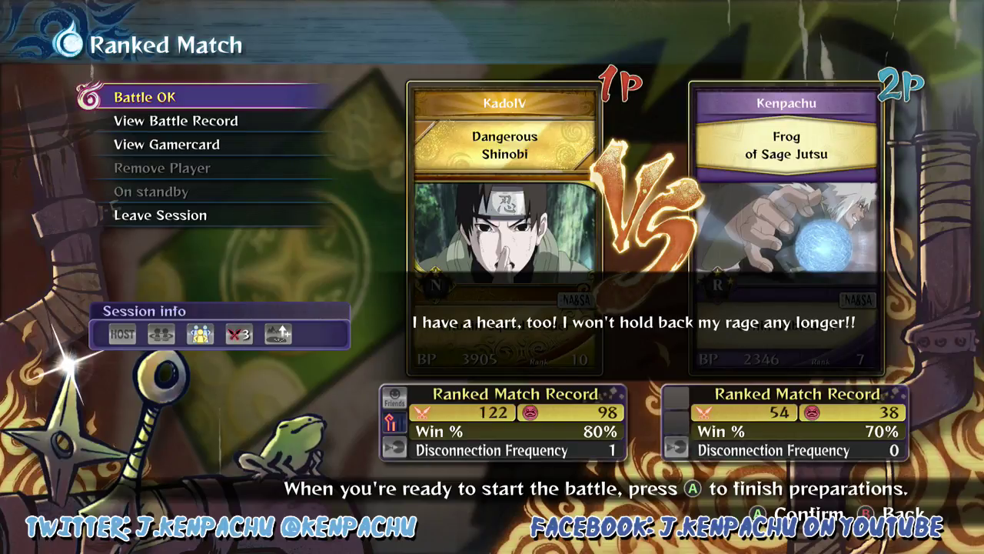
{"action": "key", "text": "Escape"}
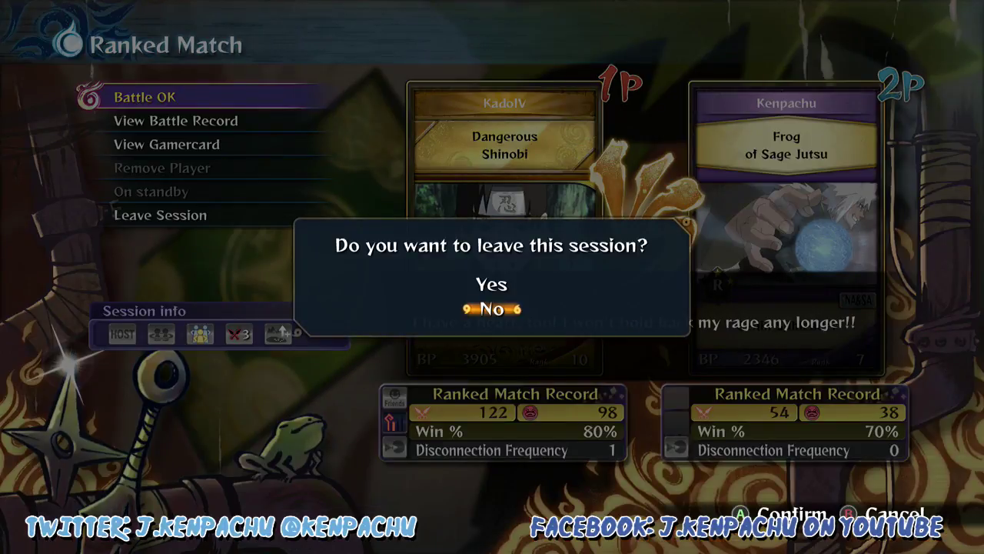
{"action": "key", "text": "Up"}
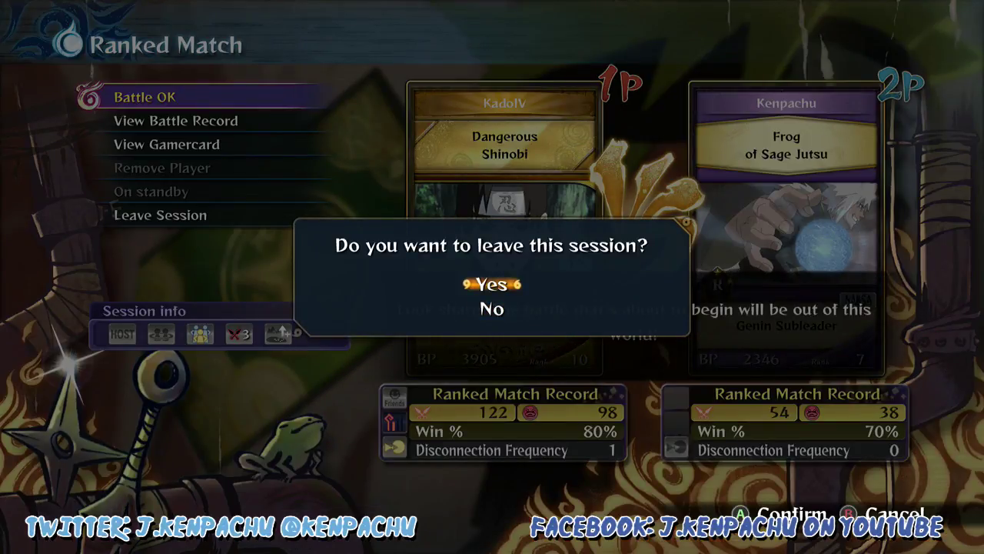
{"action": "key", "text": "Return"}
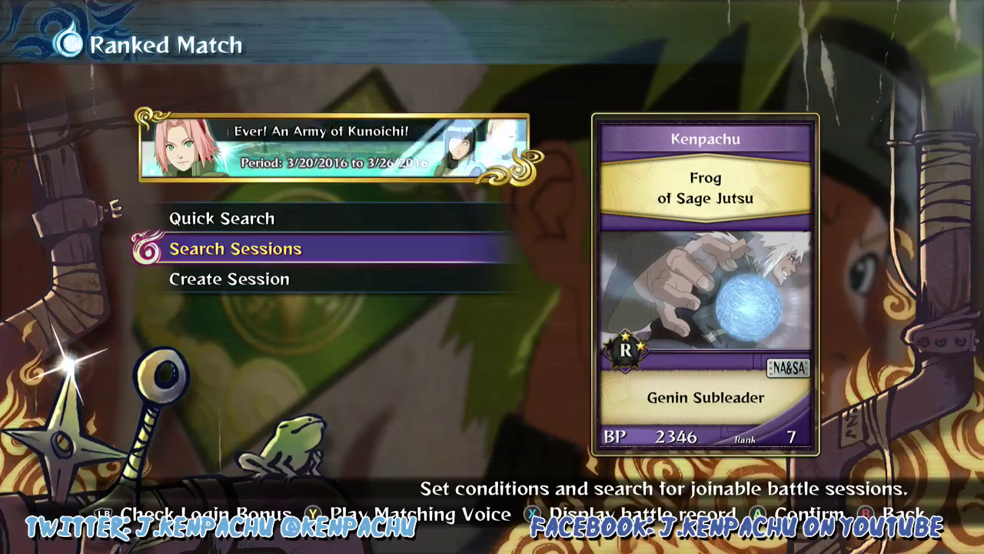
{"action": "key", "text": "Escape"}
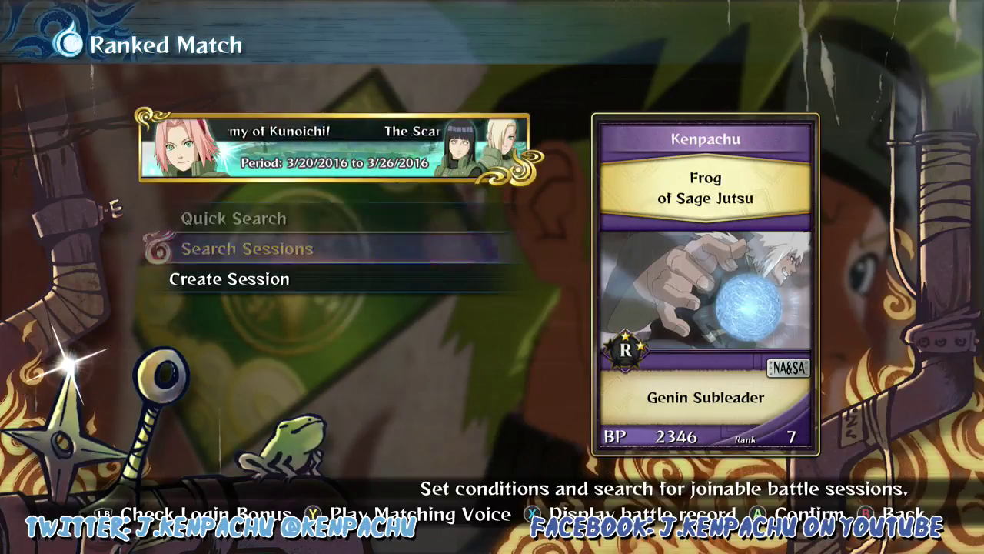
{"action": "key", "text": "Escape"}
Open the Sign-in, security & passkey page under Settings > Account from the guide
{"action": "key", "text": "Return"}
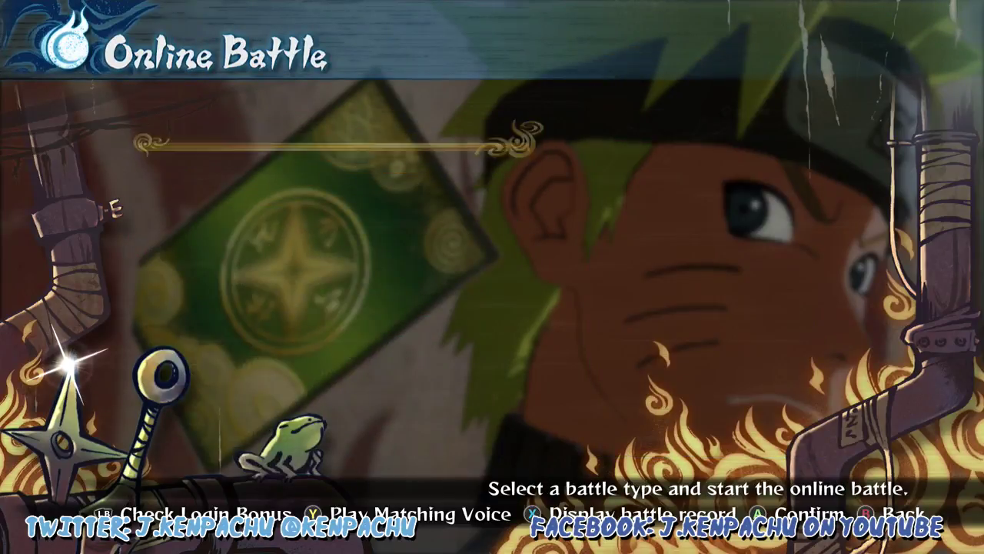
{"action": "key", "text": "super"}
{"action": "key", "text": "super"}
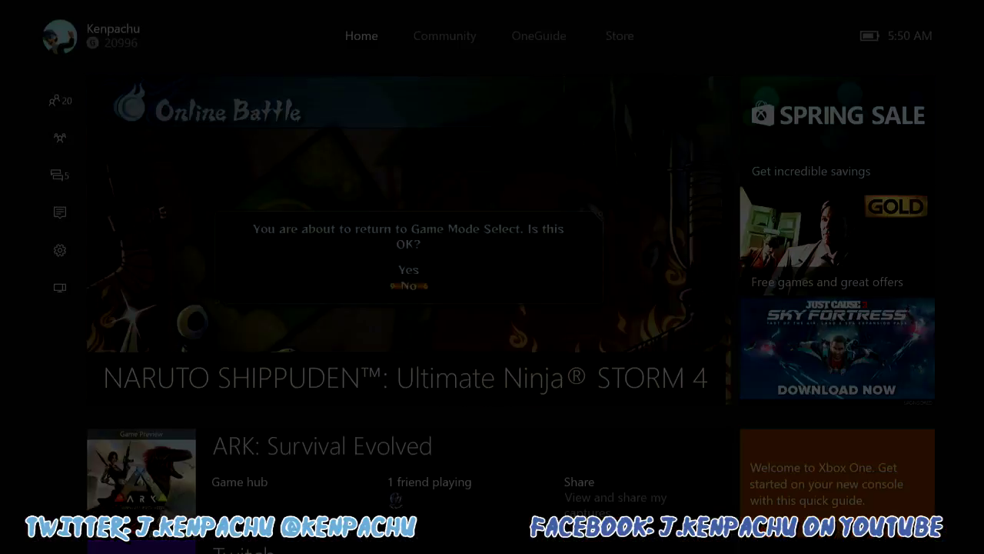
{"action": "key", "text": "Down"}
{"action": "key", "text": "Down"}
{"action": "key", "text": "Down"}
{"action": "key", "text": "Down"}
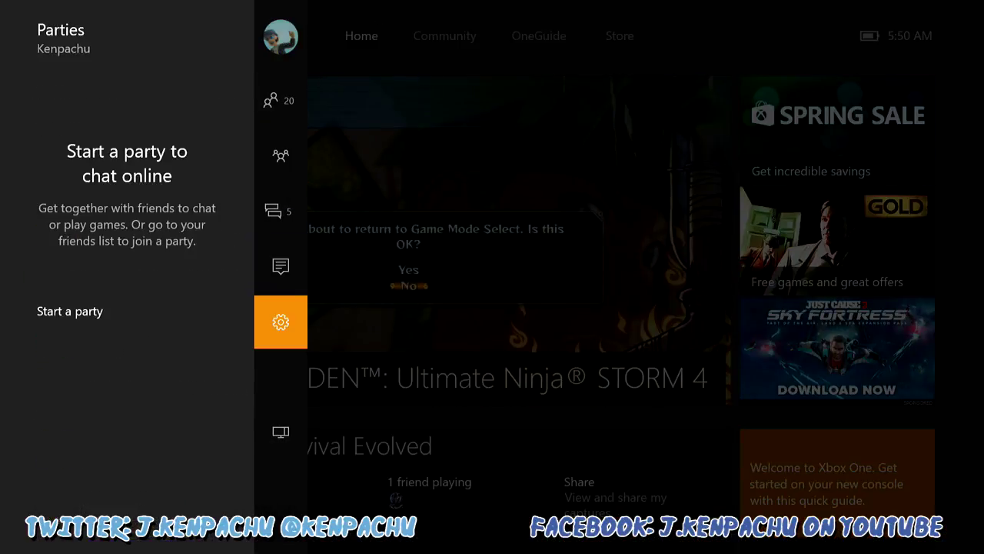
{"action": "key", "text": "Right"}
{"action": "key", "text": "Return"}
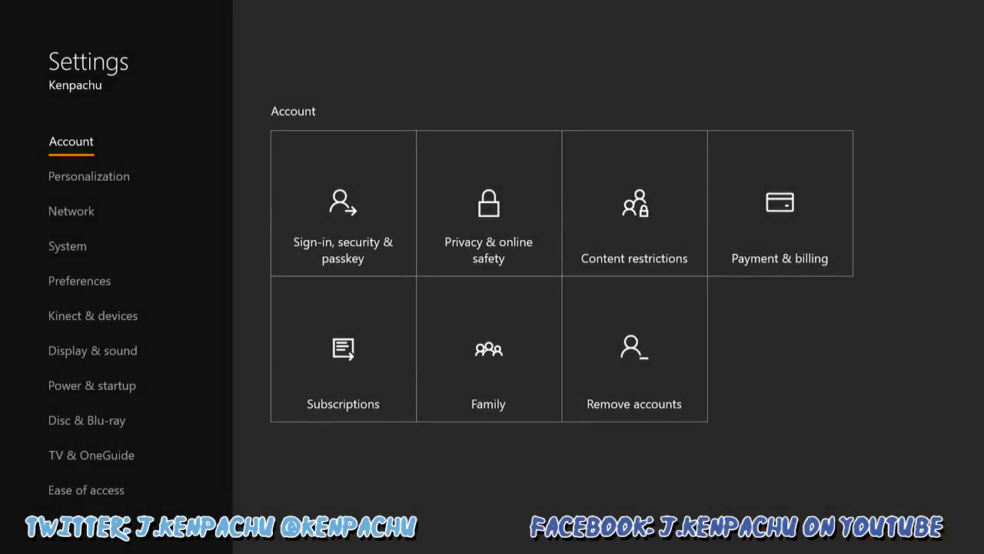
{"action": "key", "text": "Right"}
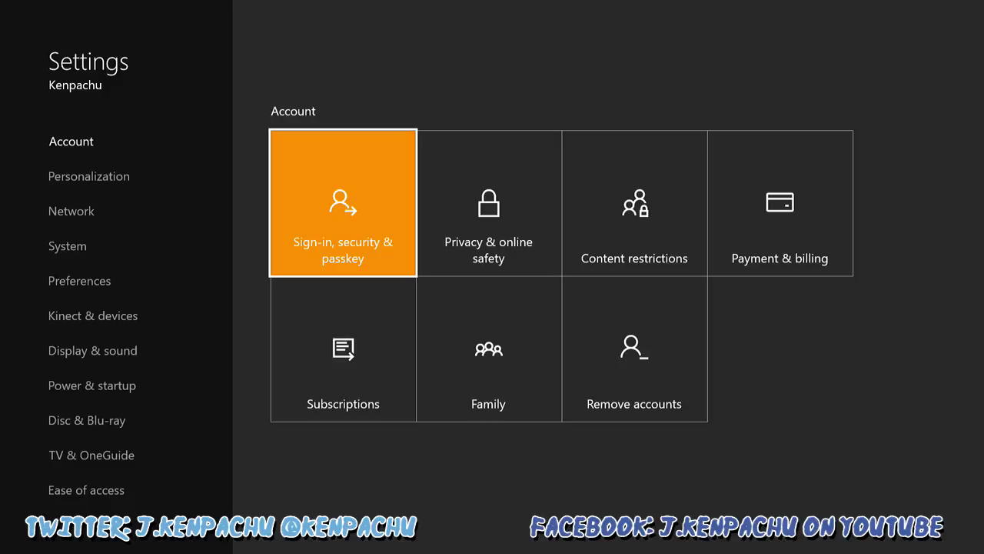
{"action": "key", "text": "Return"}
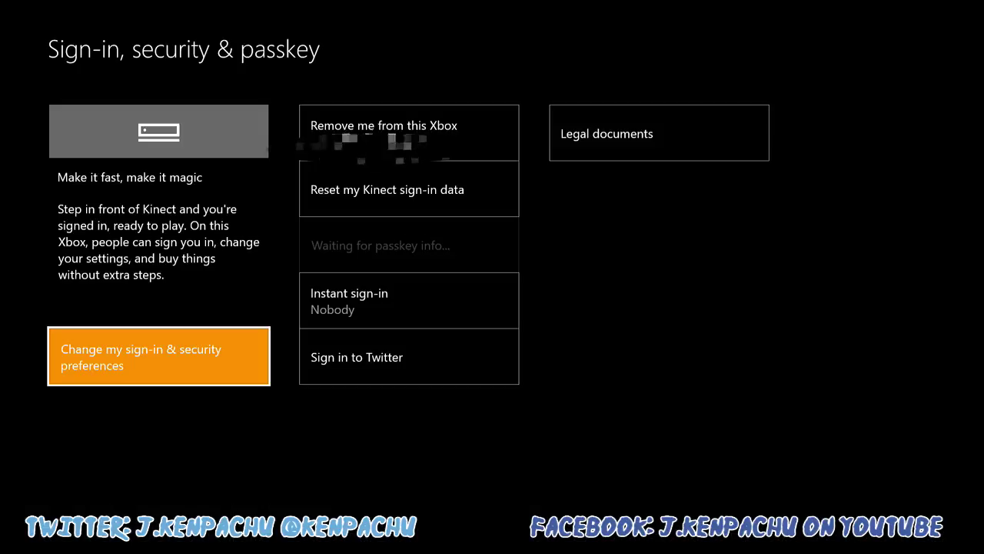